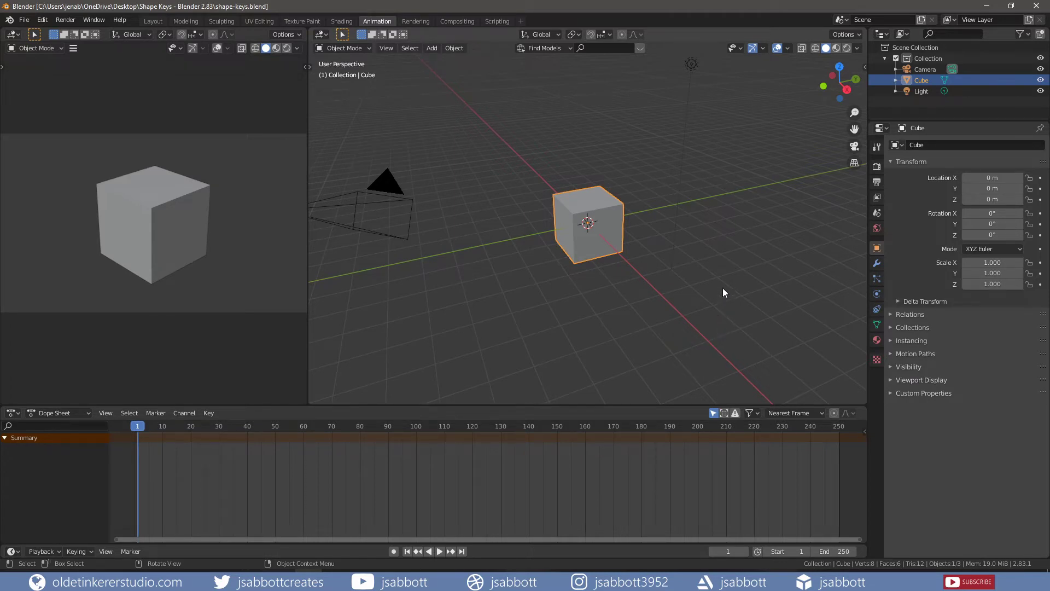
Add a Basis shape key to the Cube, then delete all its shape keys.
{"action": "left_click", "coordinate": [875, 323]}
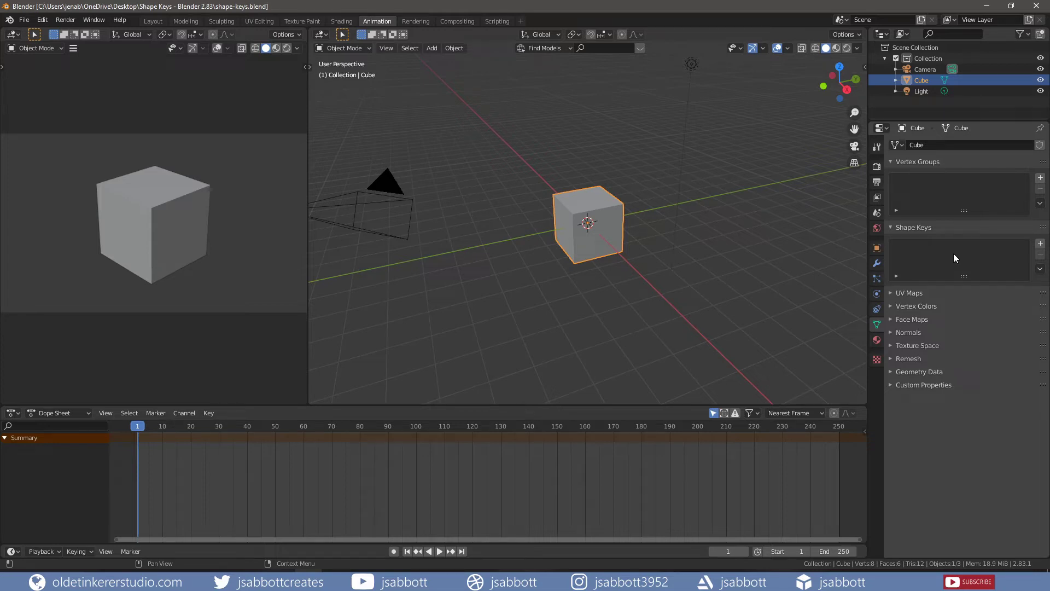
{"action": "left_click", "coordinate": [1038, 245]}
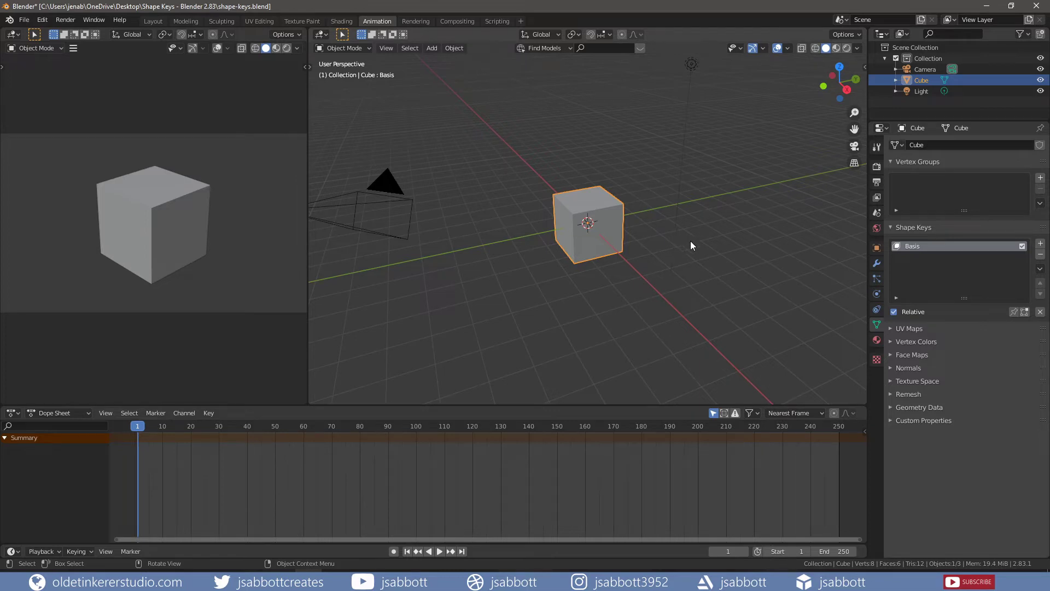
{"action": "left_click", "coordinate": [1042, 268]}
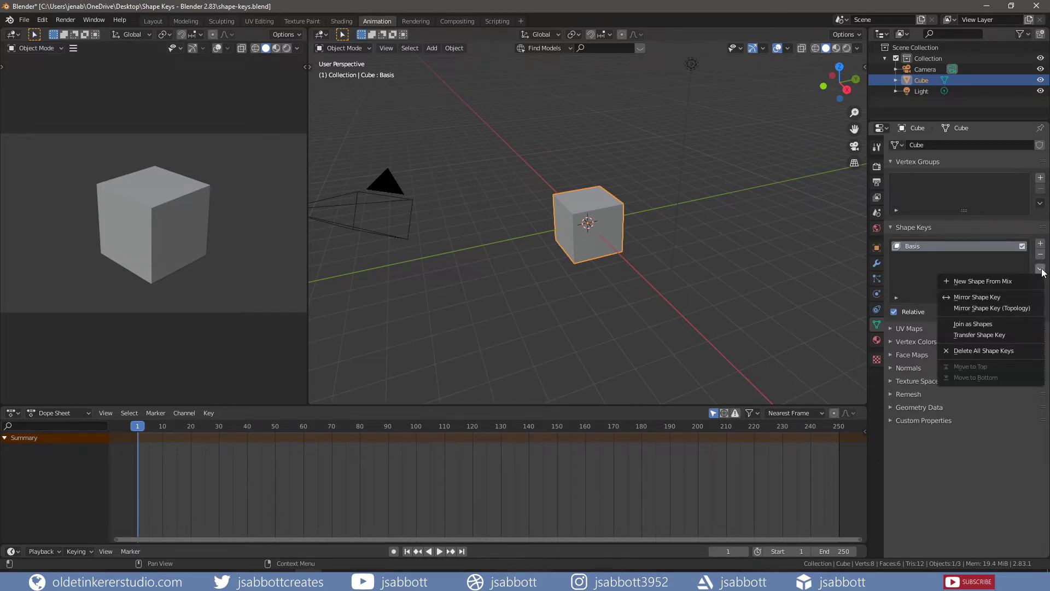
{"action": "left_click", "coordinate": [1018, 279]}
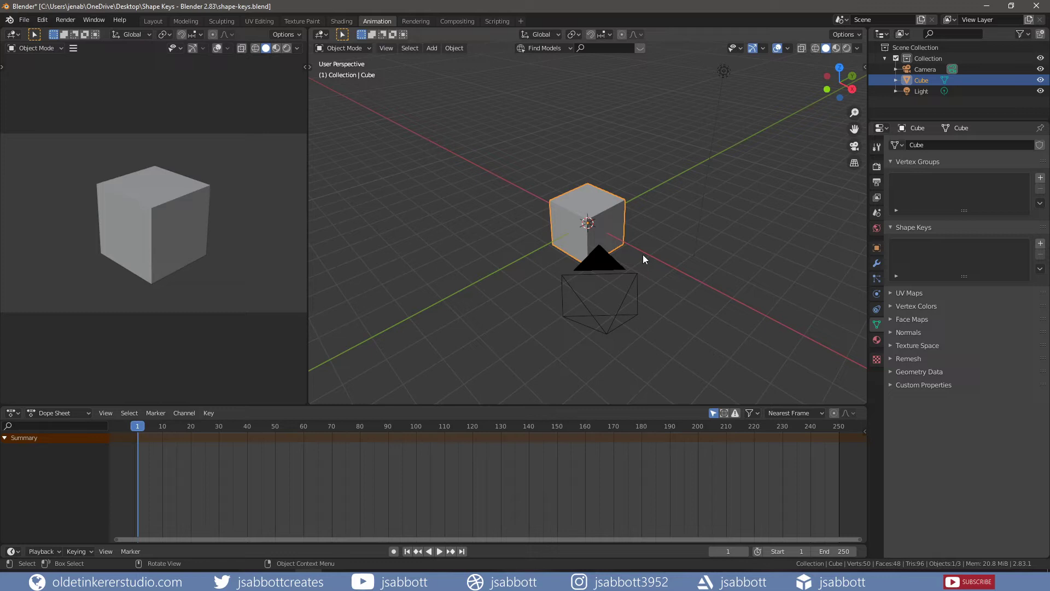
Add Basis and a second shape key, rename the second to moveR, and enter Edit Mode.
{"action": "left_click", "coordinate": [1041, 247]}
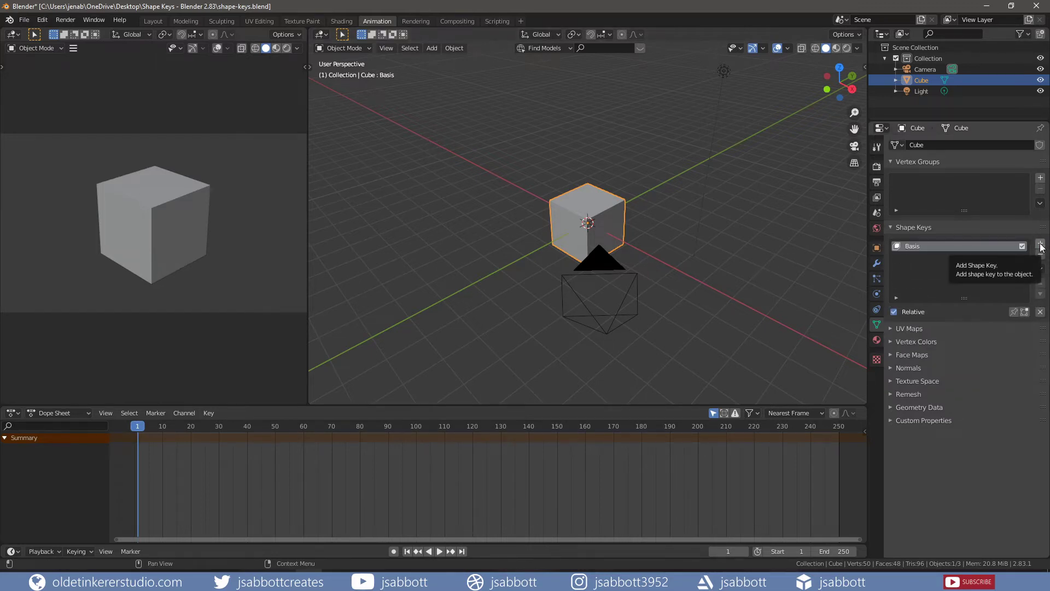
{"action": "left_click", "coordinate": [1040, 246]}
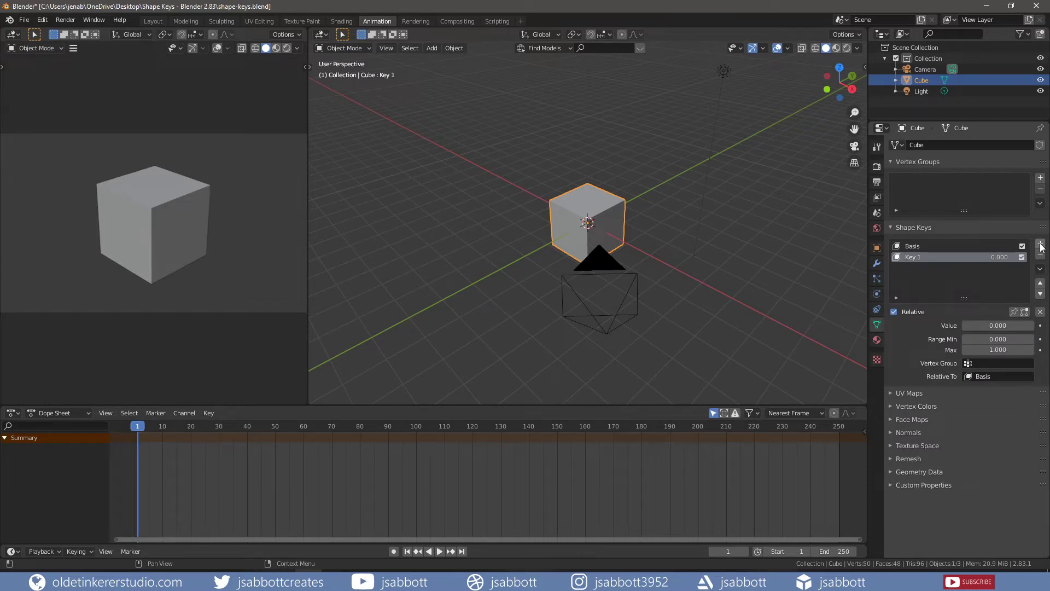
{"action": "double_click", "coordinate": [915, 257]}
{"action": "type", "text": "moveR"}
{"action": "key", "text": "Return"}
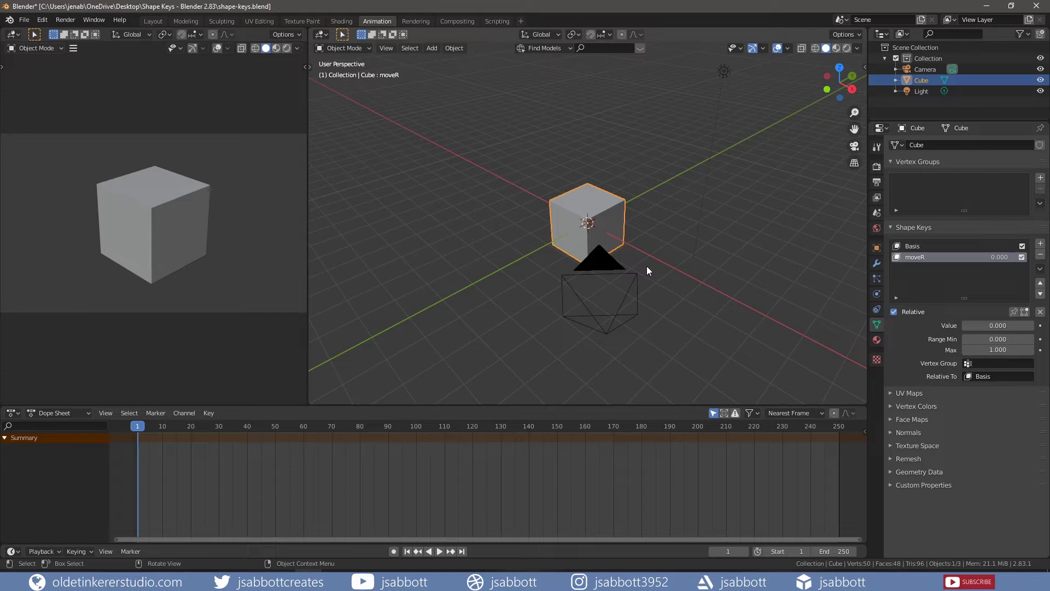
{"action": "key", "text": "Tab"}
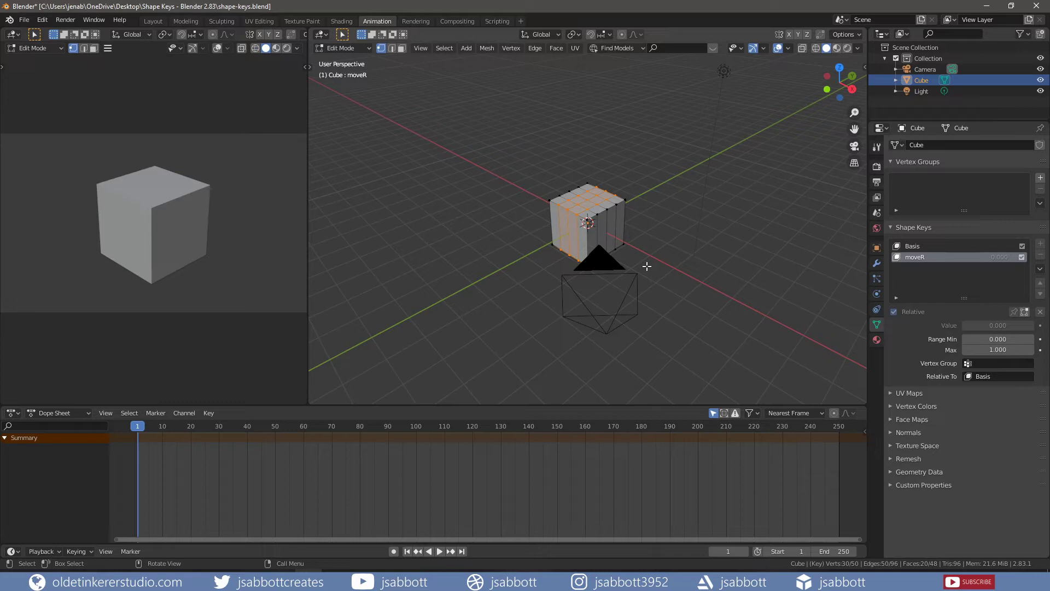
Box-select the cube's top-right corner vertices and raise them about 0.2 m along Z.
{"action": "left_click", "coordinate": [647, 267]}
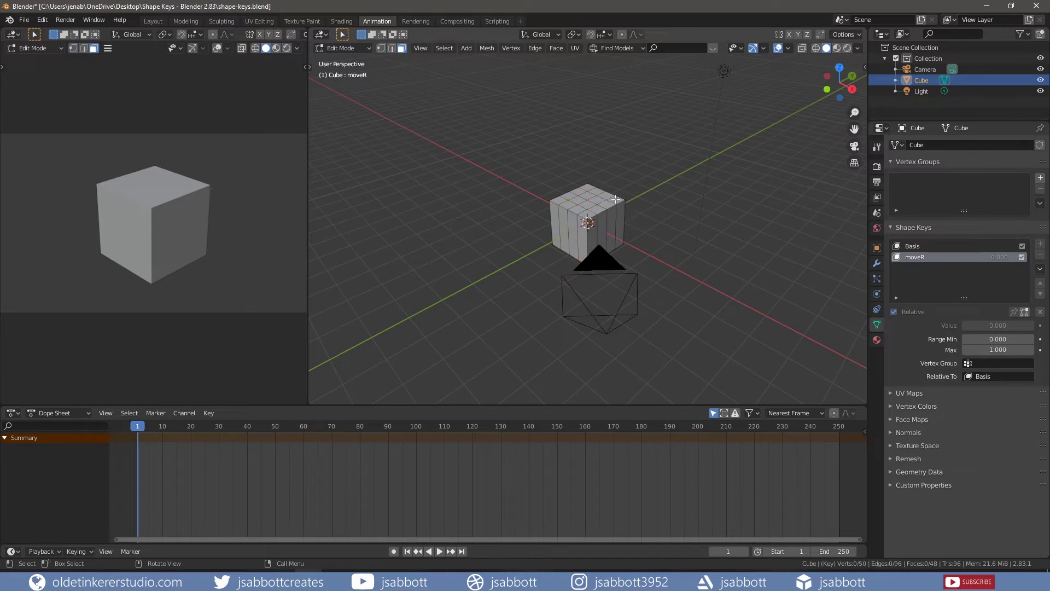
{"action": "left_click_drag", "start_coordinate": [616, 199], "coordinate": [589, 213], "text": "shift"}
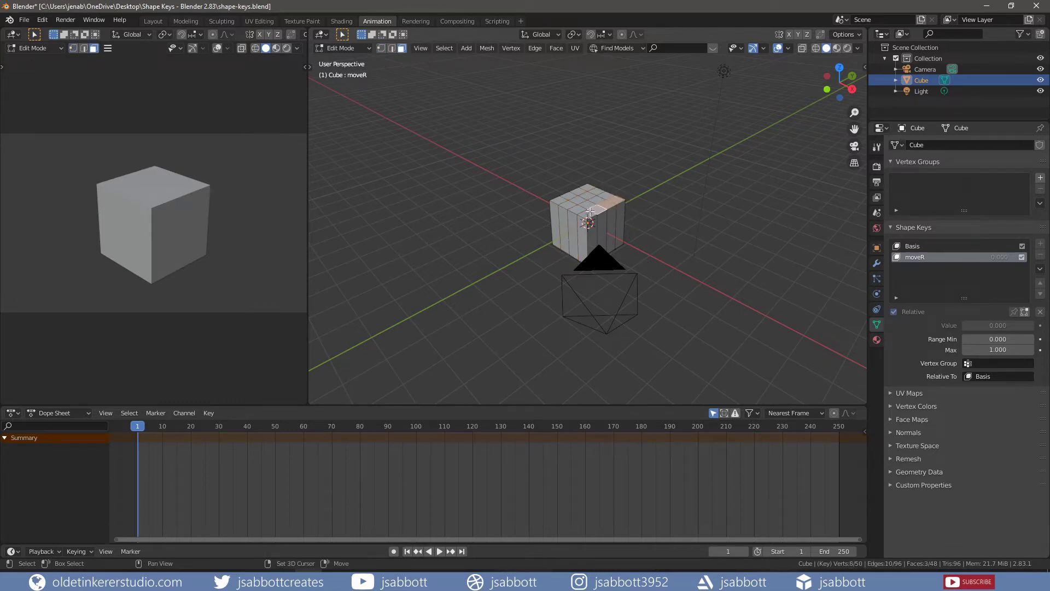
{"action": "left_click", "coordinate": [589, 213], "text": "shift"}
{"action": "middle_click_drag", "start_coordinate": [662, 227], "coordinate": [680, 229]}
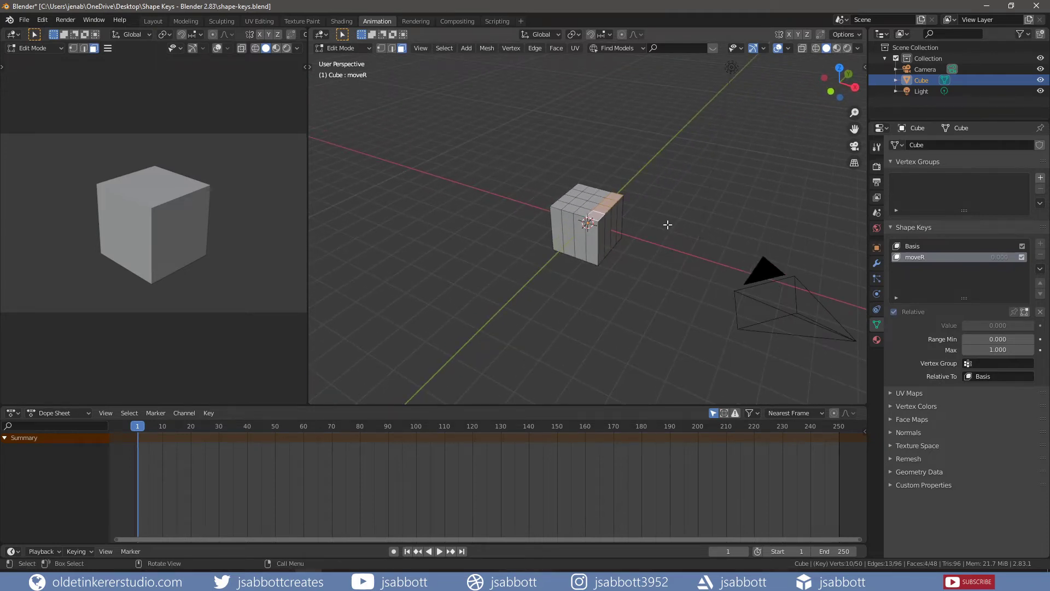
{"action": "key", "text": "g"}
{"action": "key", "text": "z"}
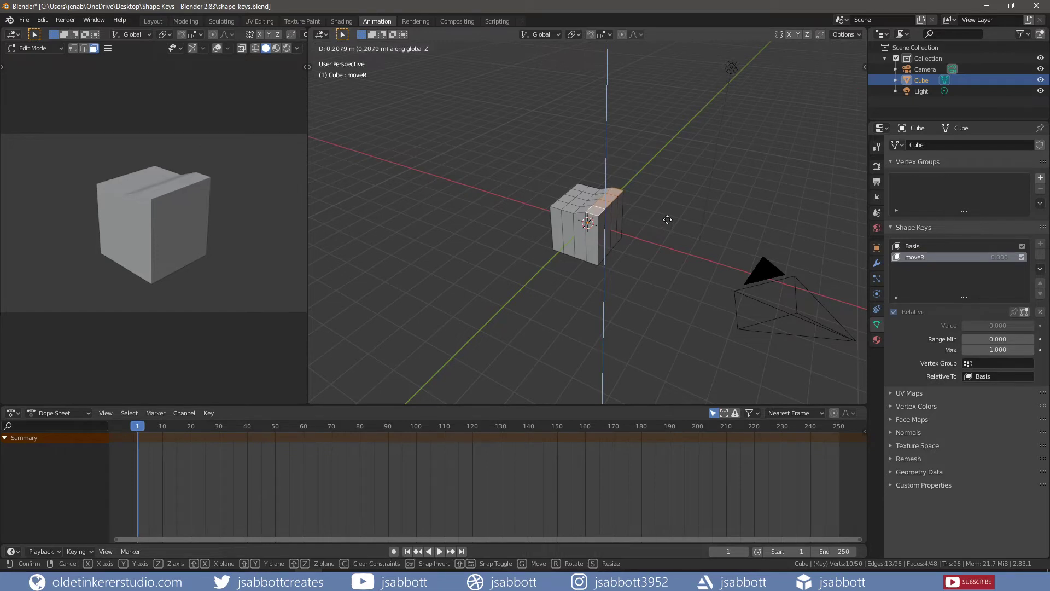
{"action": "left_click", "coordinate": [667, 218]}
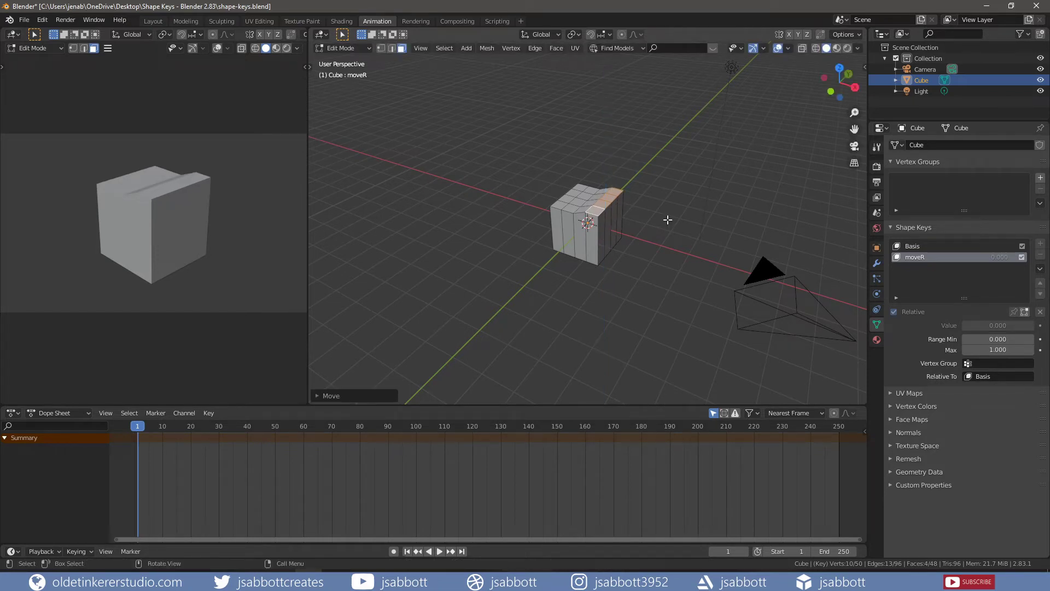
{"action": "key", "text": "Tab"}
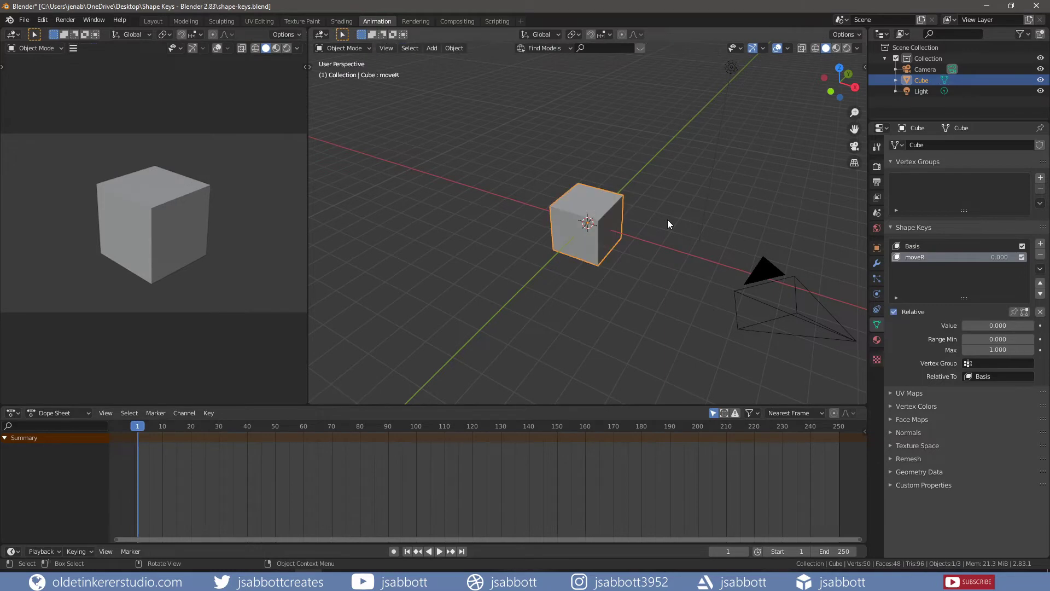
Set moveR's value to 1, test 0.5, then return it to 1.
{"action": "left_click", "coordinate": [983, 323]}
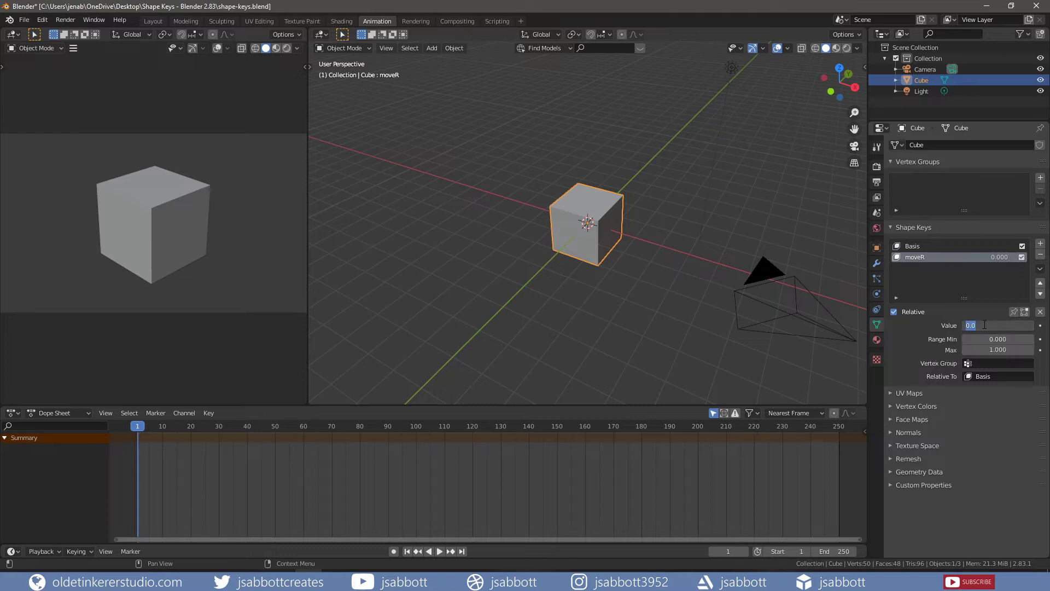
{"action": "type", "text": "1"}
{"action": "key", "text": "Return"}
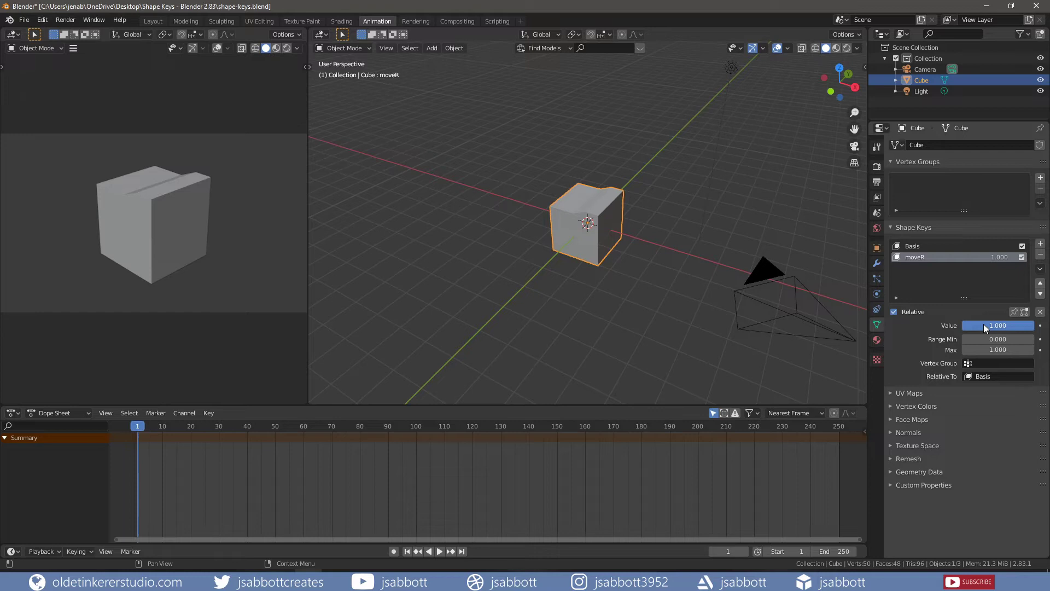
{"action": "left_click", "coordinate": [984, 325]}
{"action": "type", "text": ".5"}
{"action": "key", "text": "Return"}
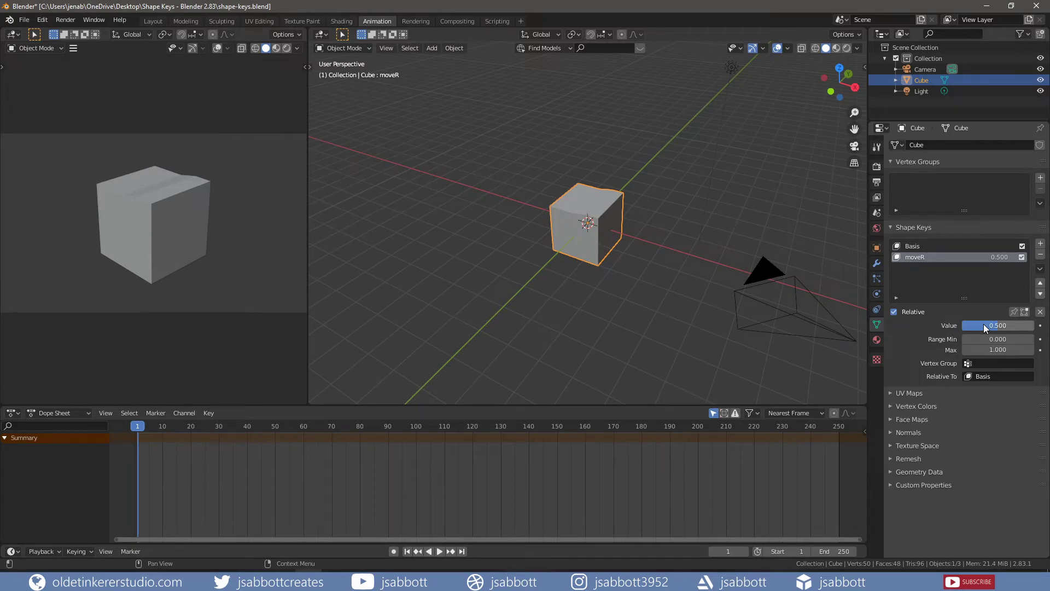
{"action": "left_click", "coordinate": [984, 324]}
{"action": "type", "text": "1"}
{"action": "key", "text": "Return"}
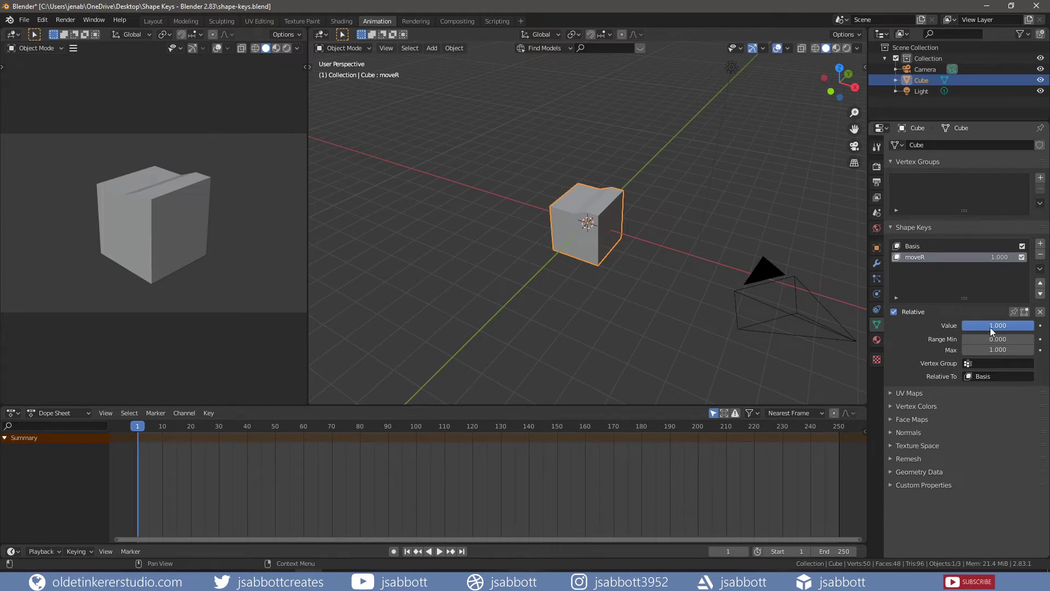
Create Key 2 from the current mix, mirror it across X, and set its value to 1.
{"action": "left_click", "coordinate": [1040, 269]}
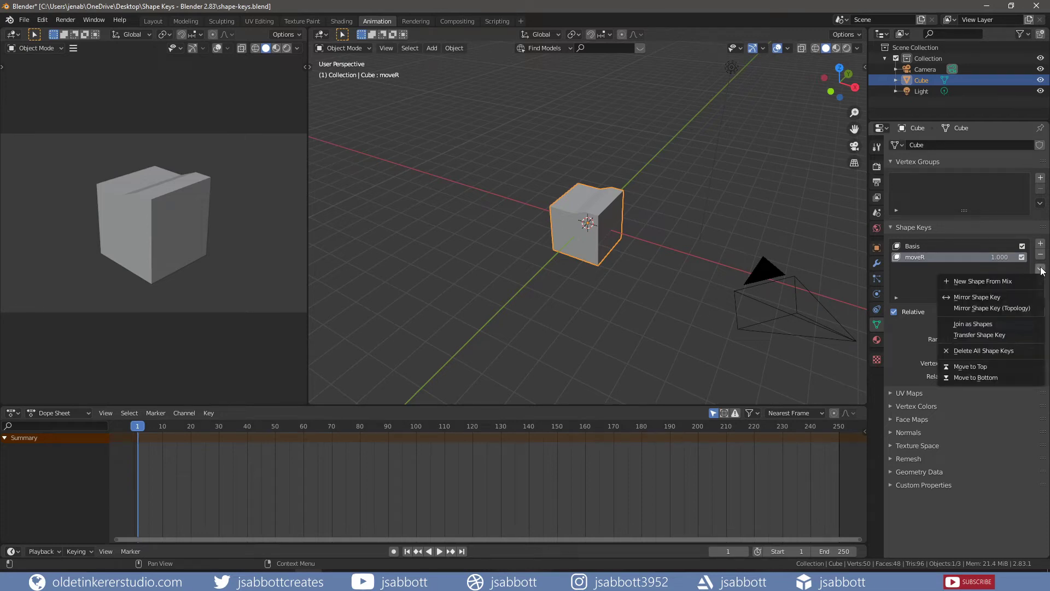
{"action": "left_click", "coordinate": [1012, 282]}
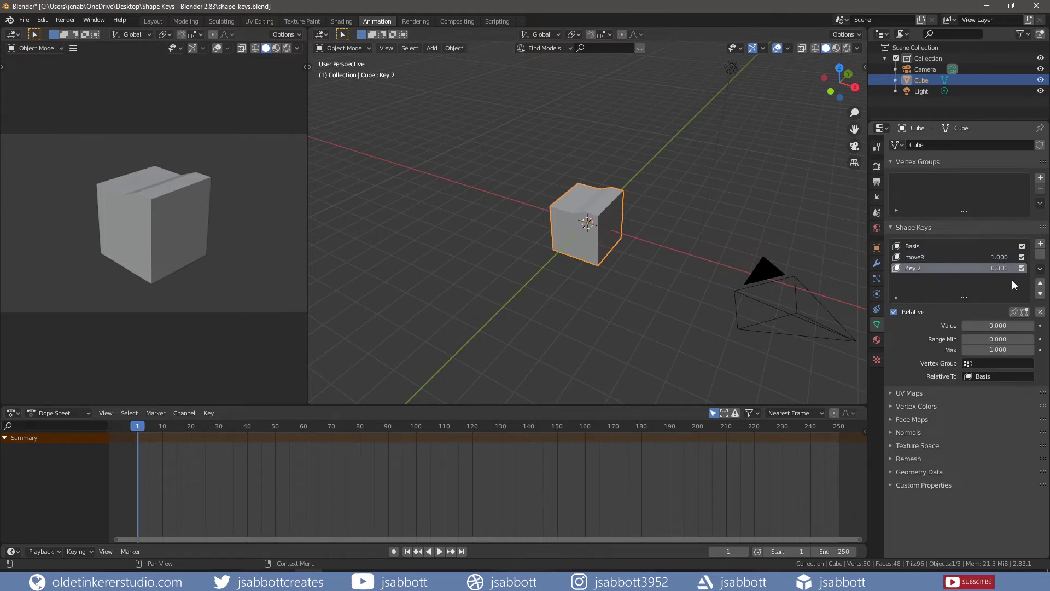
{"action": "left_click", "coordinate": [1040, 269]}
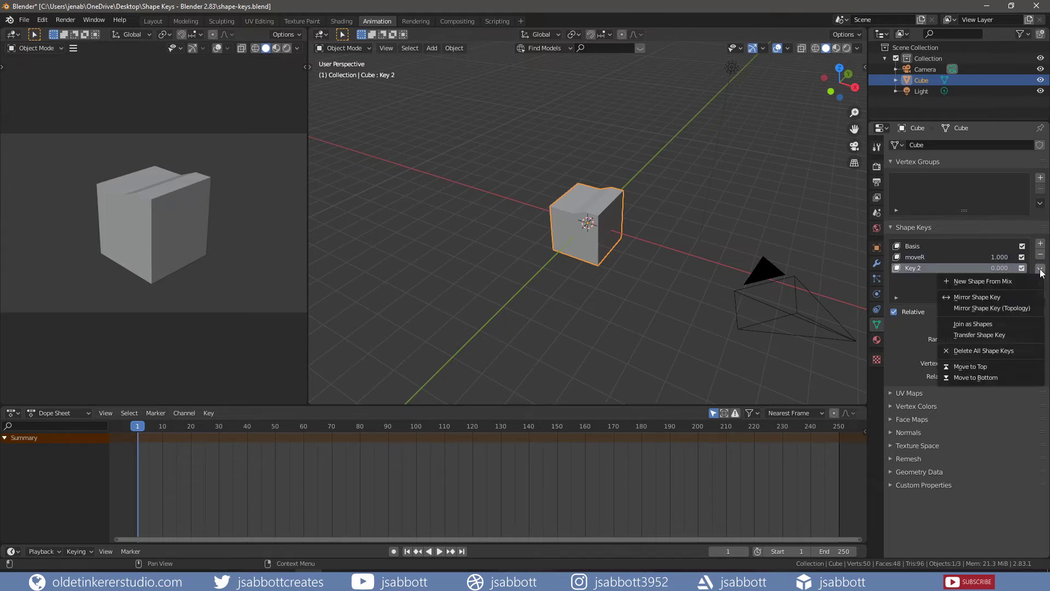
{"action": "left_click", "coordinate": [1013, 298]}
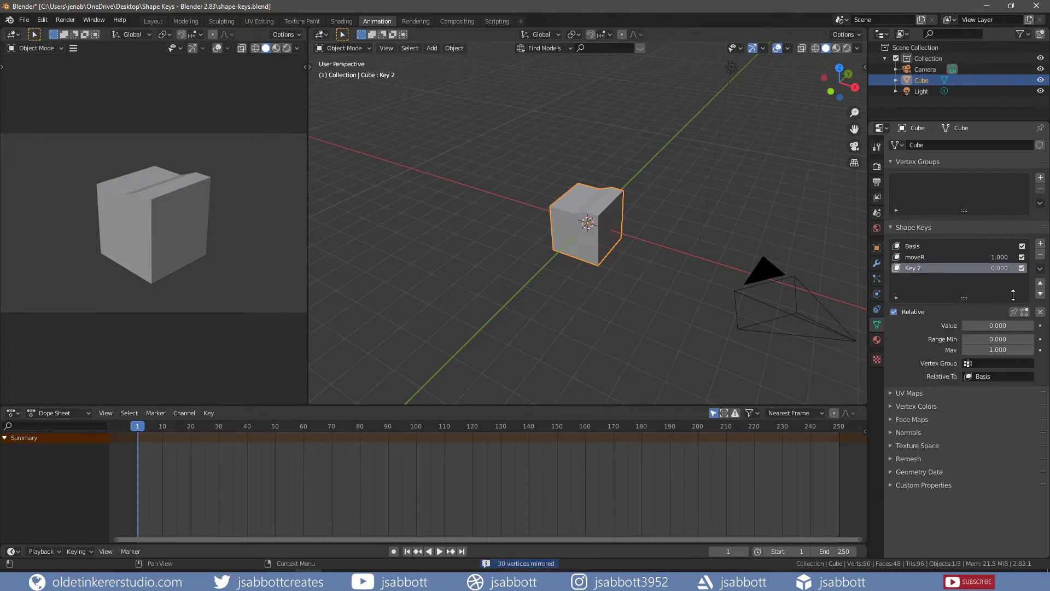
{"action": "left_click", "coordinate": [996, 325]}
{"action": "type", "text": "1"}
{"action": "key", "text": "Return"}
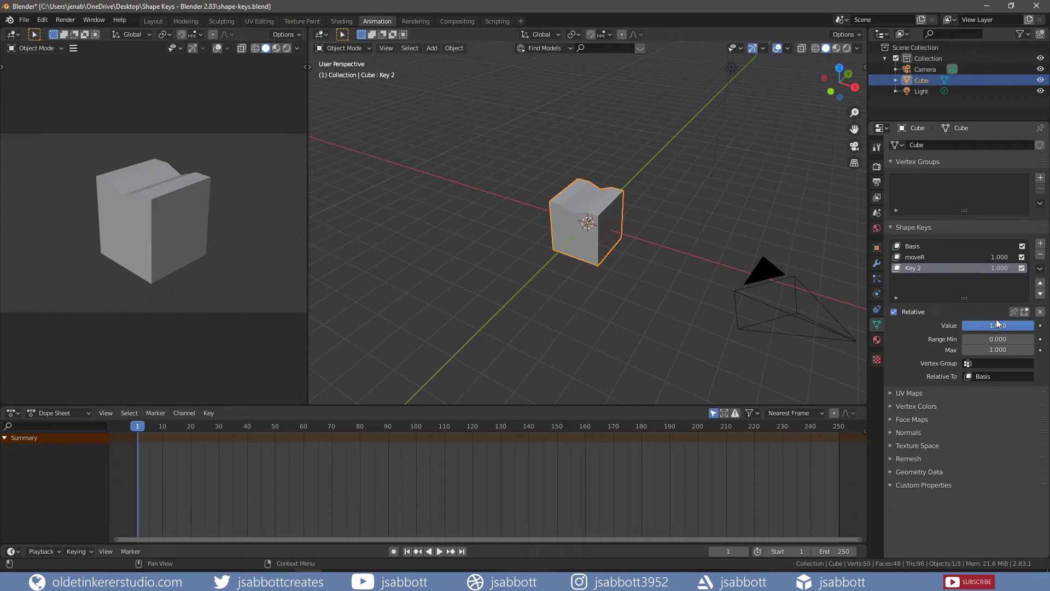
Disable Relative, select the moveR and Basis keys, and drag Evaluation Time to preview the sequence.
{"action": "left_click", "coordinate": [893, 311]}
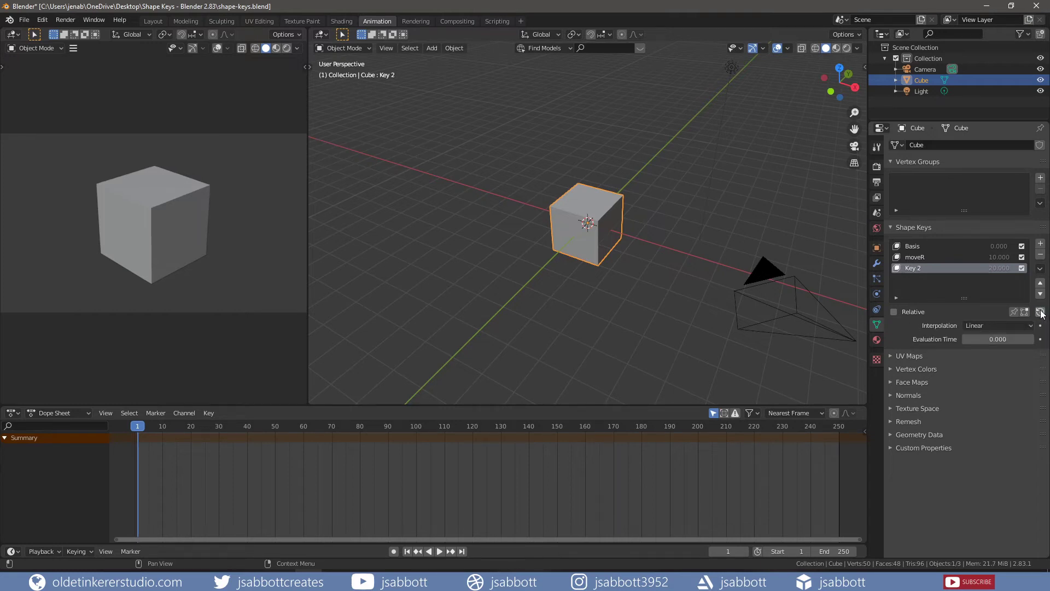
{"action": "left_click", "coordinate": [920, 256]}
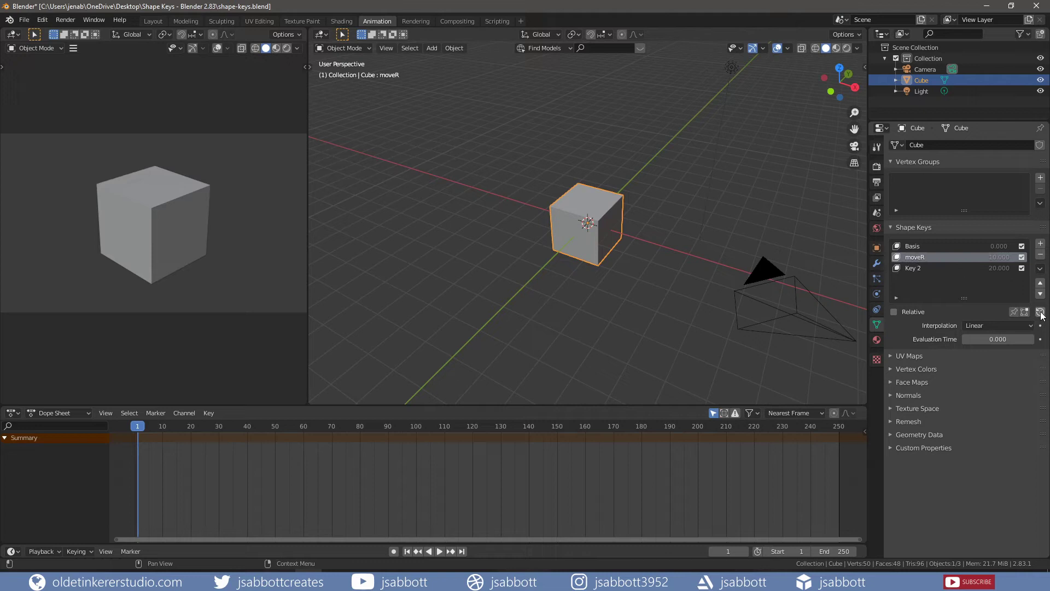
{"action": "left_click", "coordinate": [926, 245]}
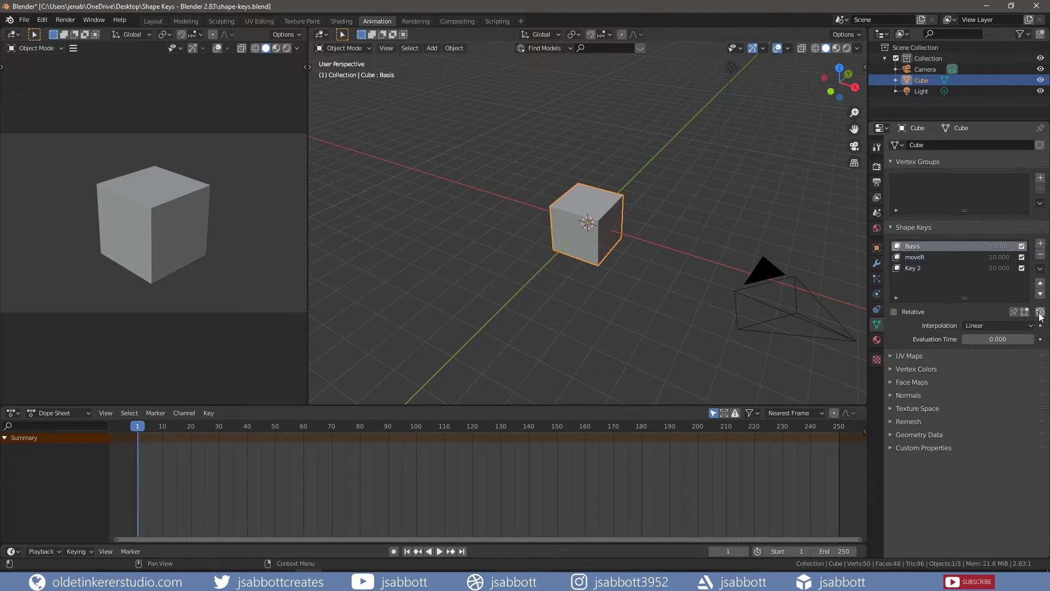
{"action": "left_click", "coordinate": [936, 257]}
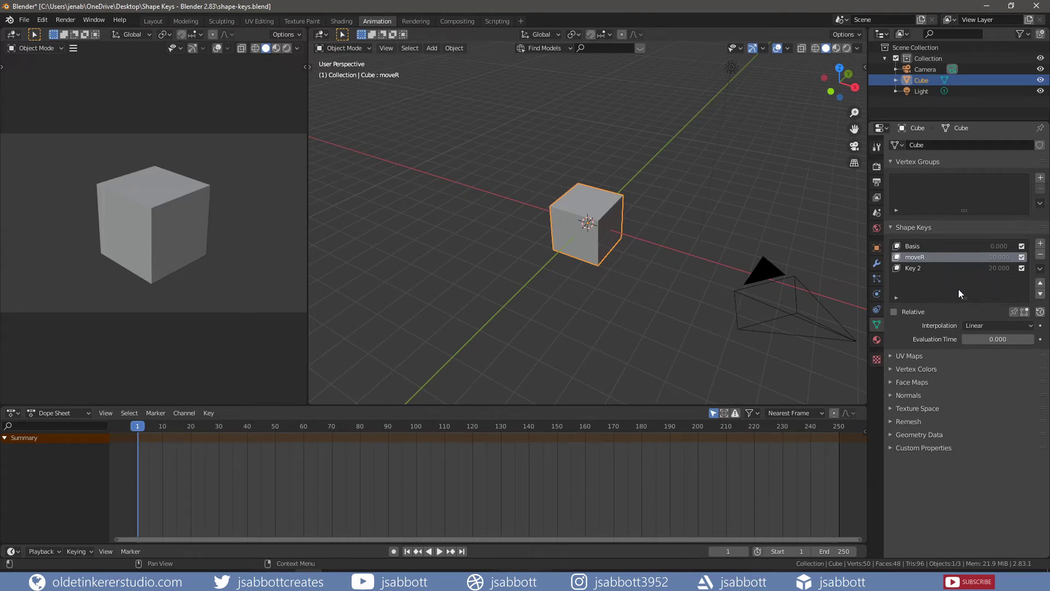
{"action": "mouse_move", "coordinate": [980, 338]}
{"action": "left_mouse_down"}
{"action": "mouse_move", "coordinate": [1034, 339]}
{"action": "mouse_move", "coordinate": [944, 339]}
{"action": "left_mouse_up"}
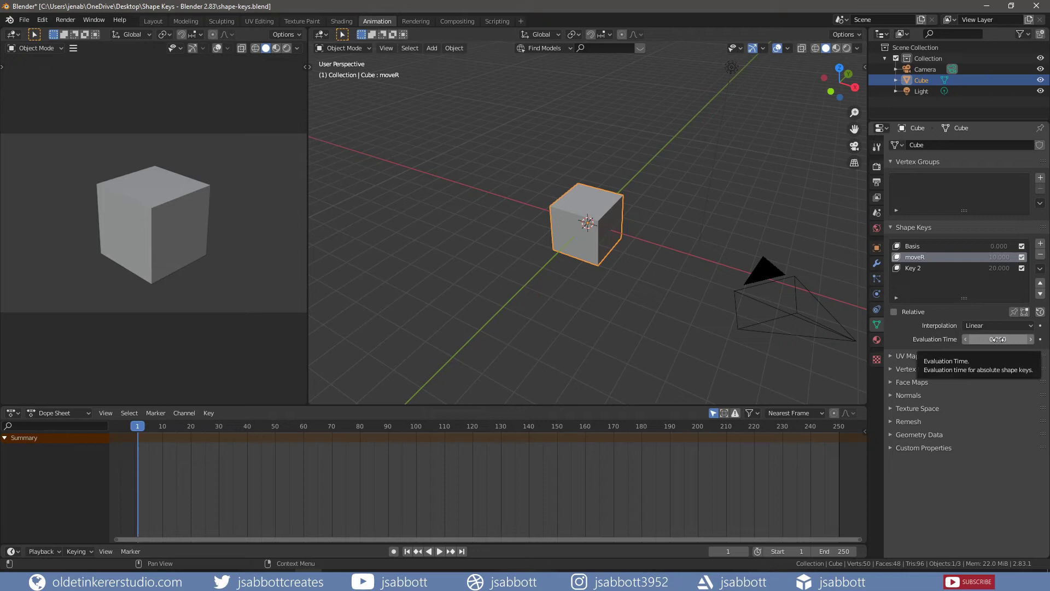
Key Evaluation Time 0 at frame 1 and 9.9 at frame 20.
{"action": "key", "text": "i"}
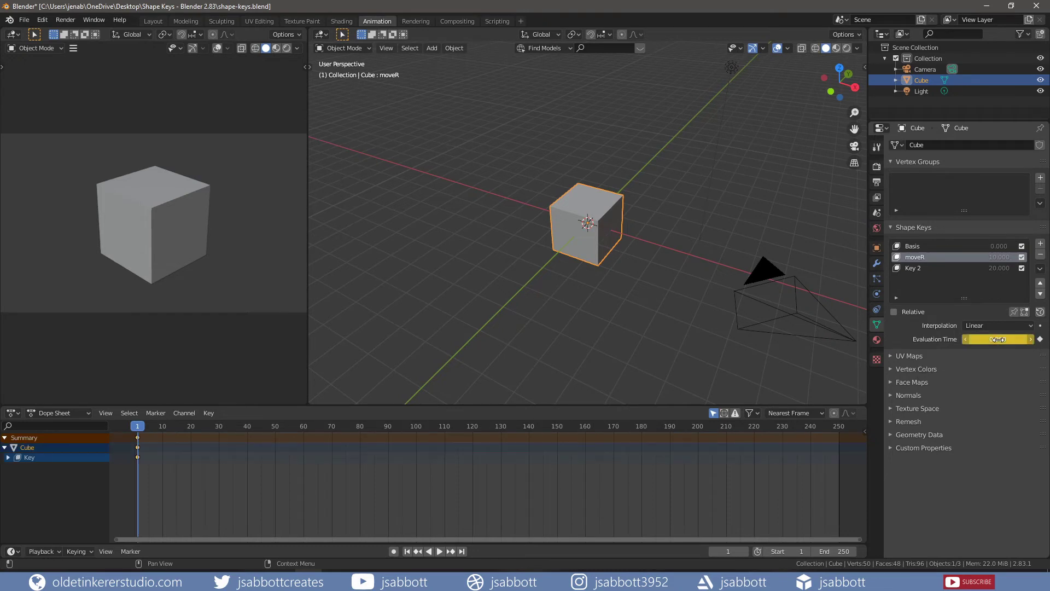
{"action": "left_click_drag", "start_coordinate": [140, 428], "coordinate": [192, 427]}
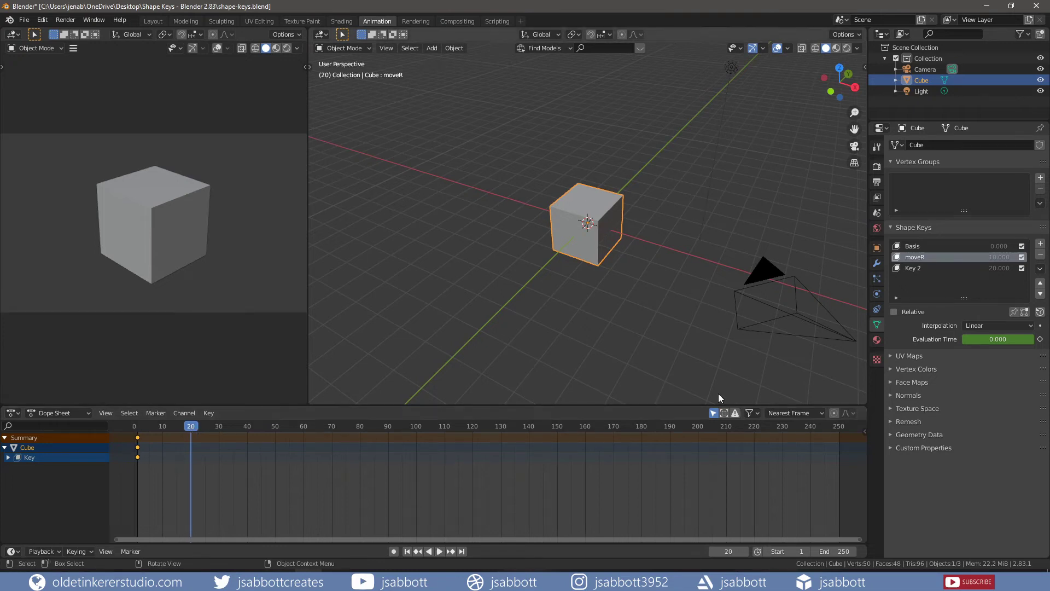
{"action": "left_click", "coordinate": [998, 339]}
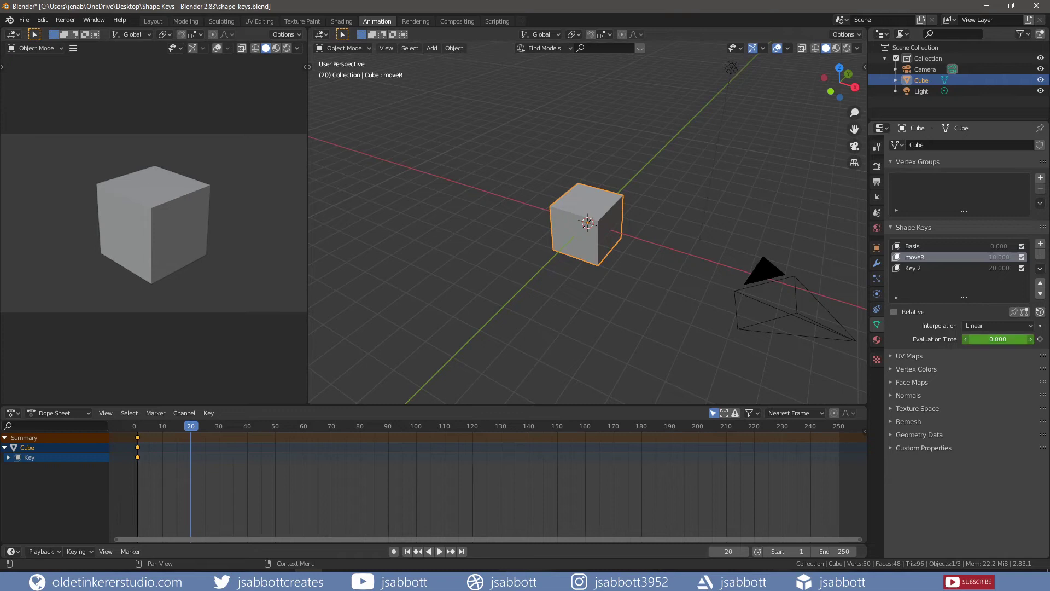
{"action": "type", "text": "9.9"}
{"action": "key", "text": "Return"}
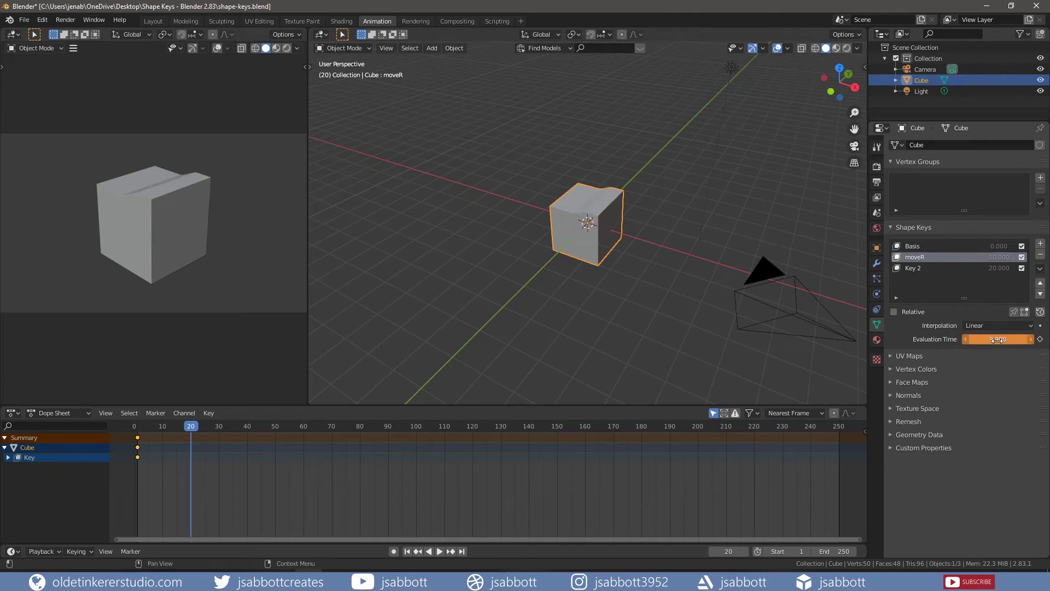
{"action": "key", "text": "i"}
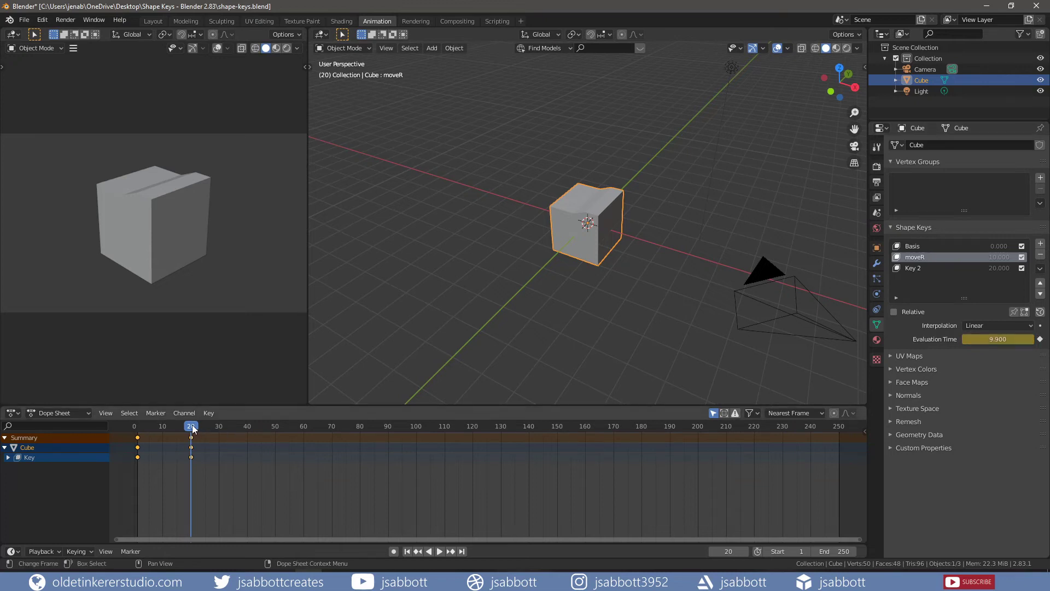
Key Evaluation Time 19.9 at frame 40, set the end frame to 40, and play.
{"action": "left_click_drag", "start_coordinate": [194, 426], "coordinate": [248, 426]}
{"action": "left_click", "coordinate": [965, 336]}
{"action": "type", "text": "19."}
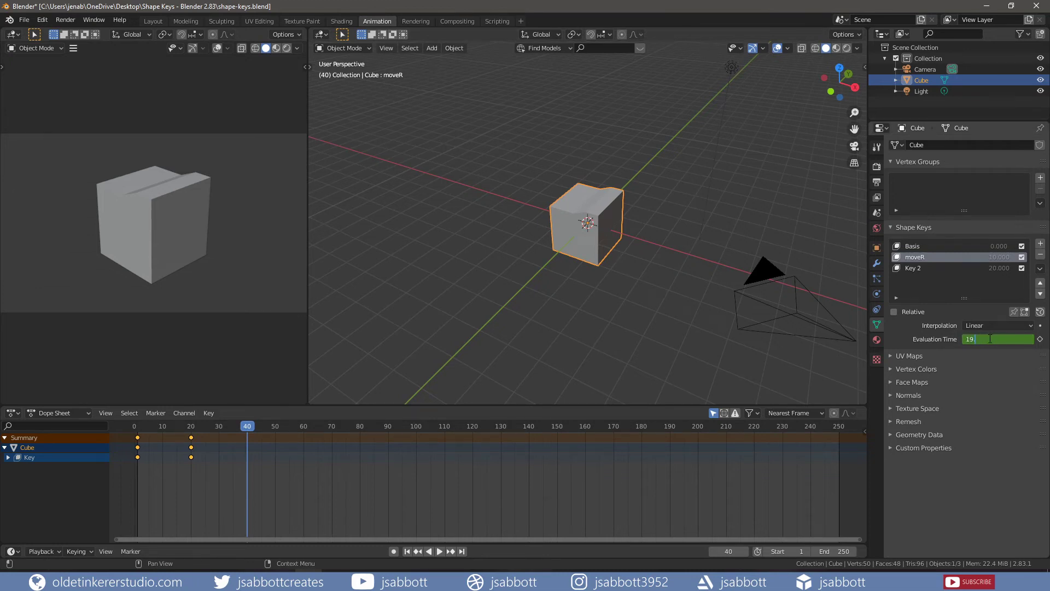
{"action": "left_click_drag", "start_coordinate": [989, 339], "coordinate": [990, 339]}
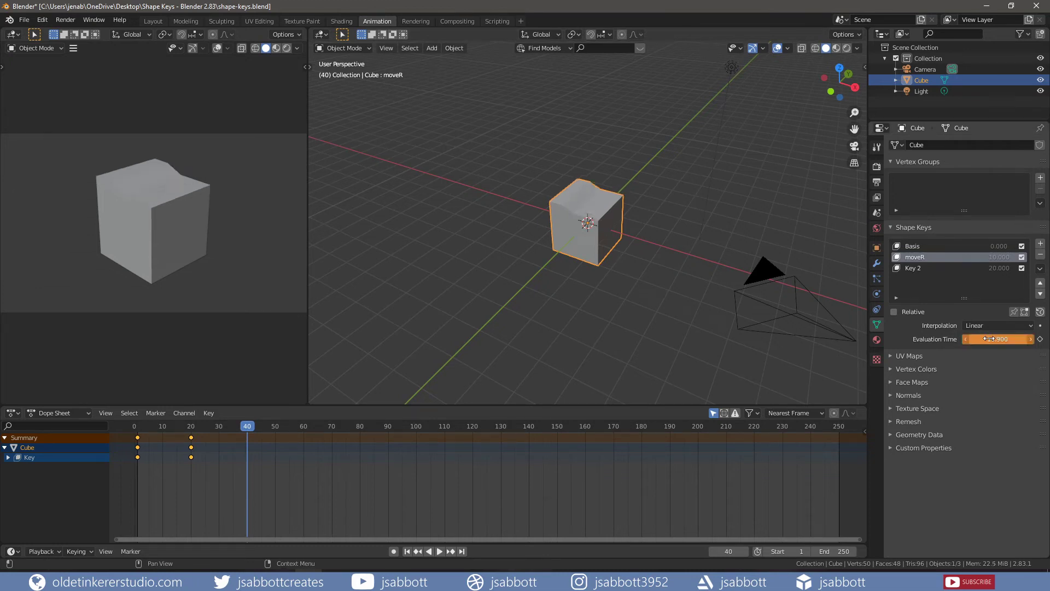
{"action": "key", "text": "i"}
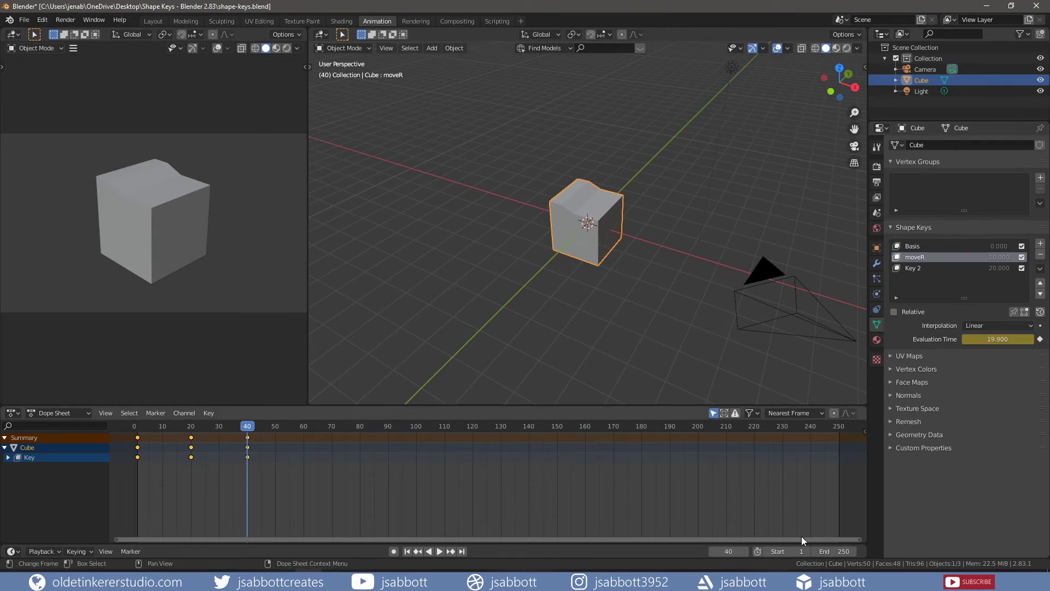
{"action": "left_click", "coordinate": [825, 550]}
{"action": "type", "text": "40"}
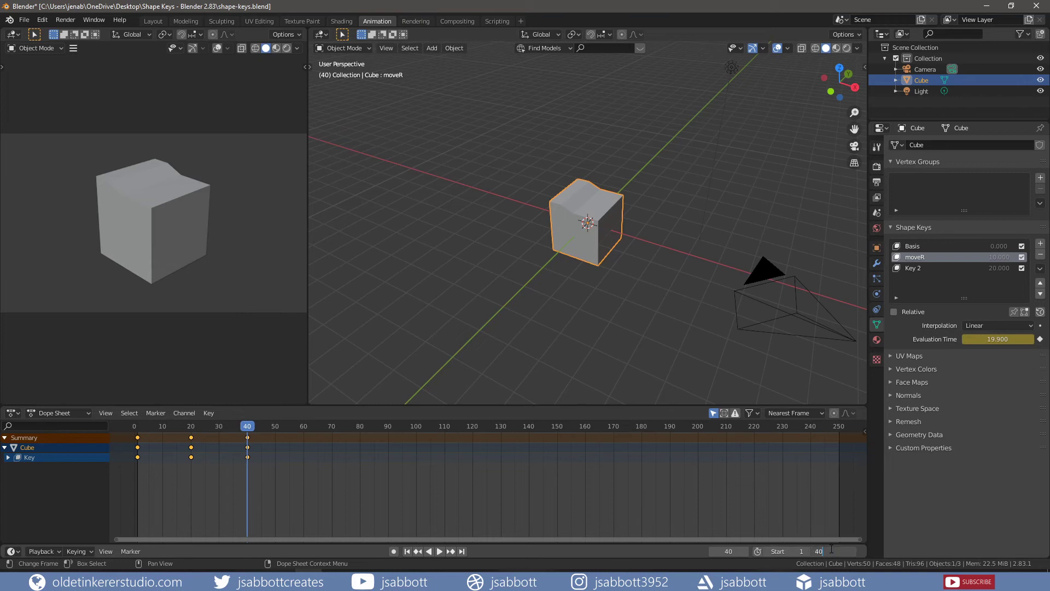
{"action": "key", "text": "Return"}
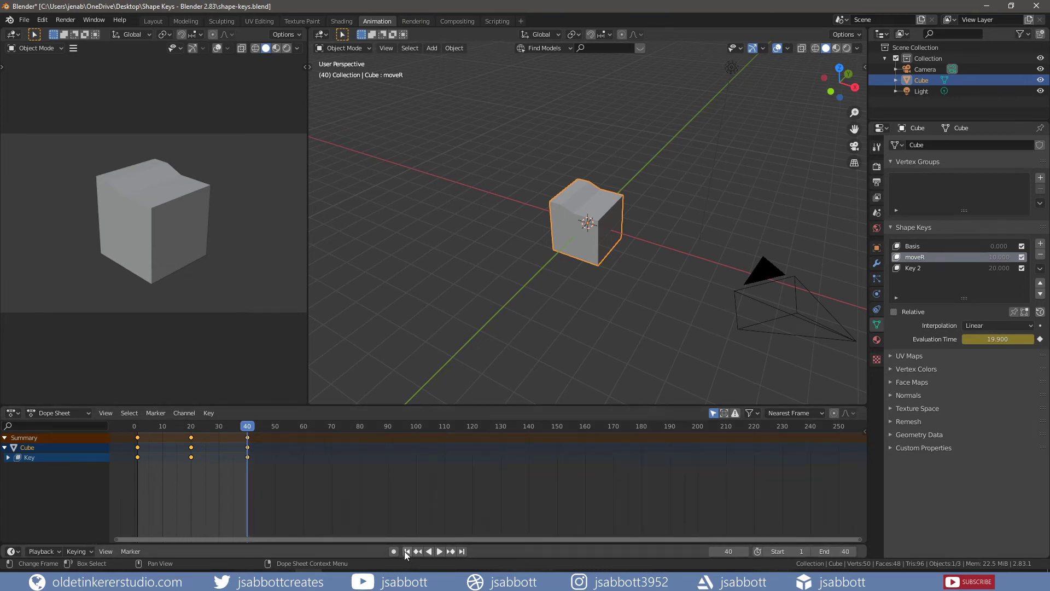
{"action": "left_click", "coordinate": [439, 550]}
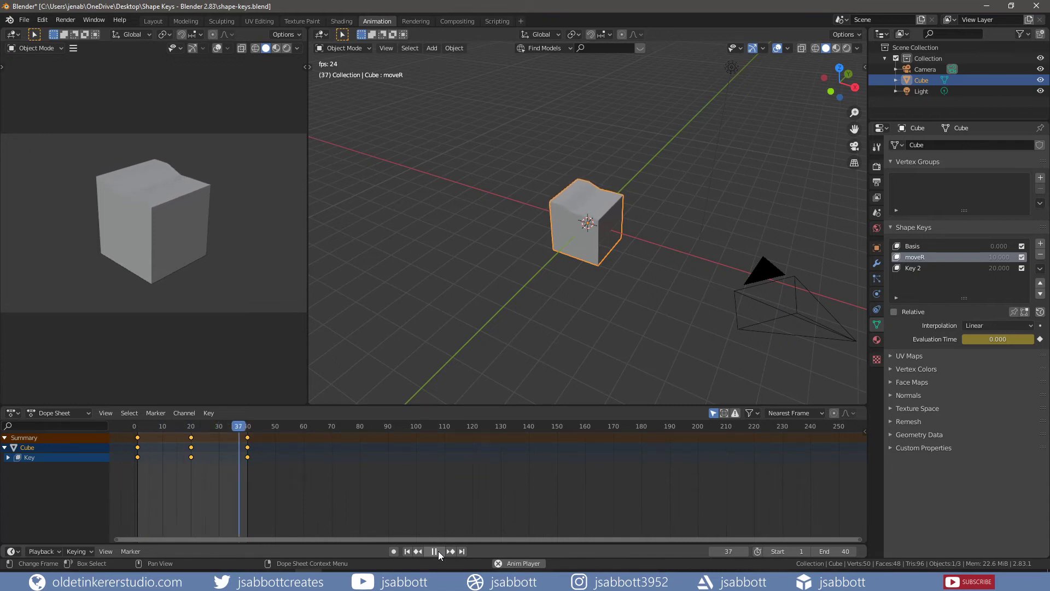
Stop playback, then toggle Relative on and back off to compare the modes.
{"action": "left_click", "coordinate": [438, 550]}
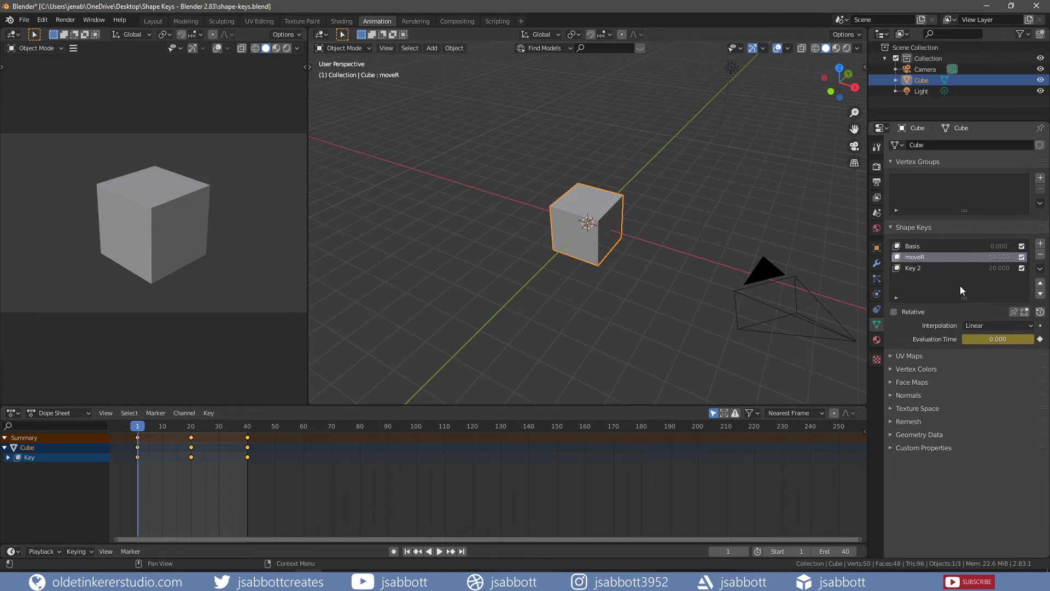
{"action": "left_click", "coordinate": [893, 312]}
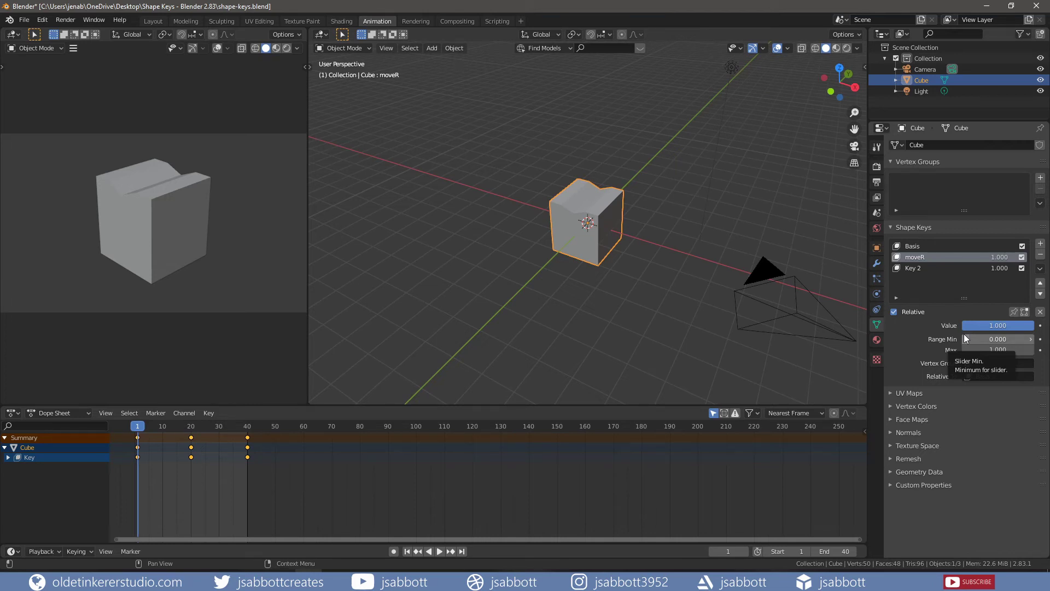
{"action": "left_click", "coordinate": [894, 311]}
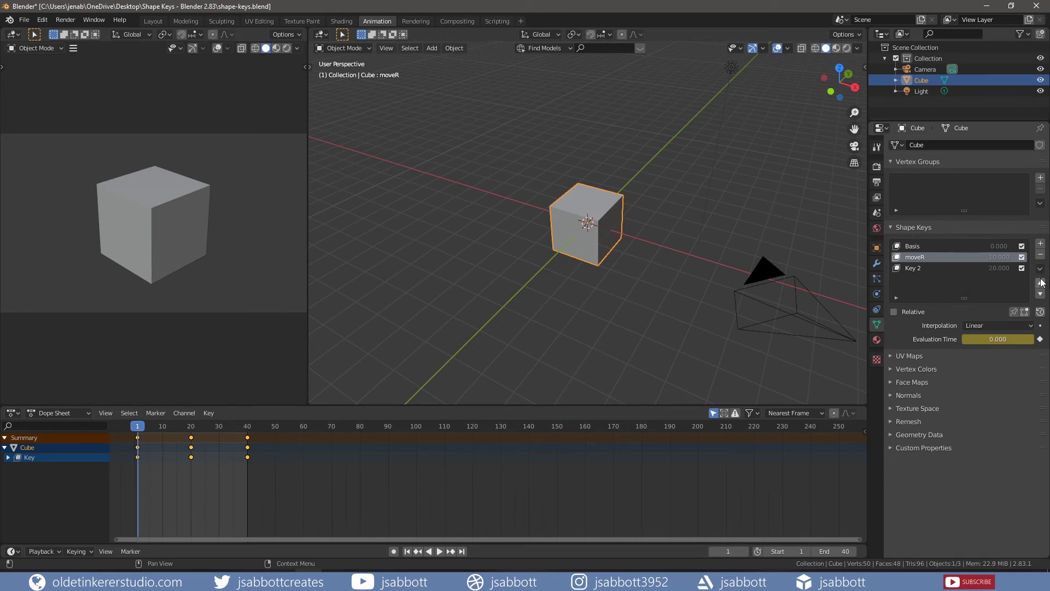
{"action": "left_click", "coordinate": [1040, 270]}
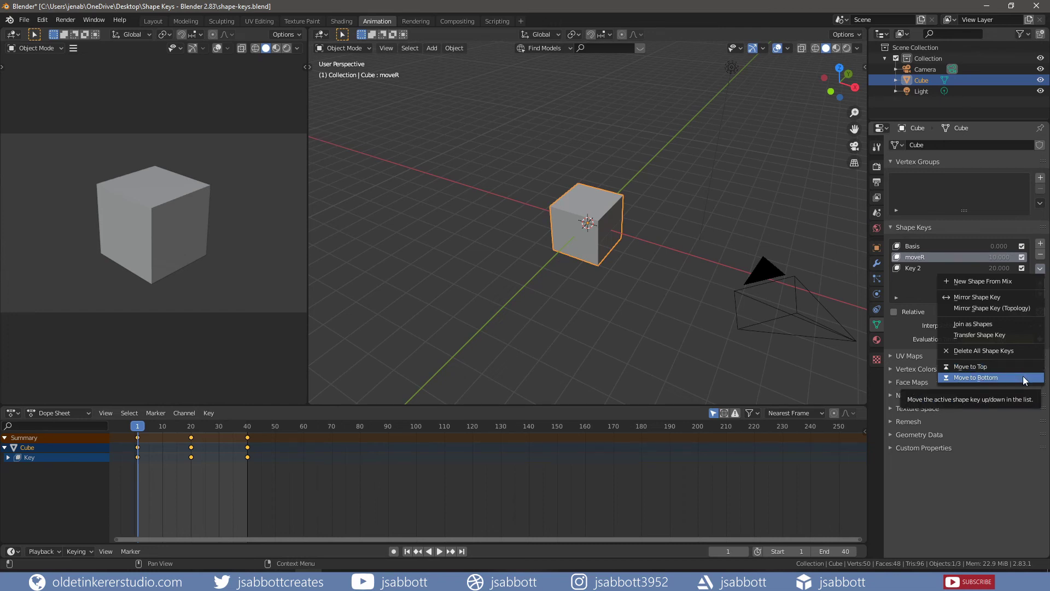
{"action": "key", "text": "Escape"}
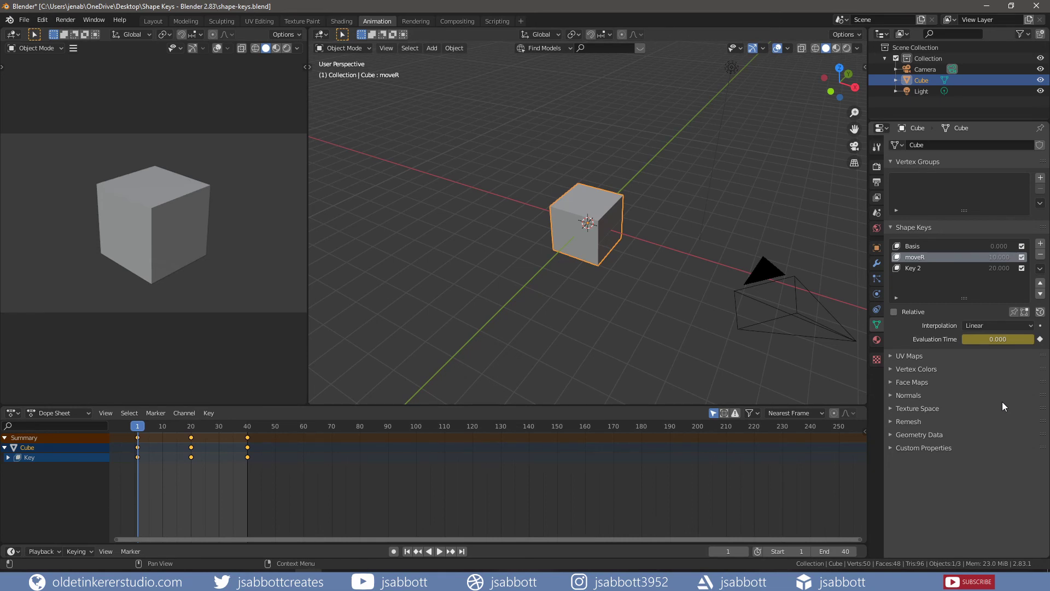
Tick Relative so moveR and Key 2 blend against Basis at full strength.
{"action": "left_click", "coordinate": [895, 312]}
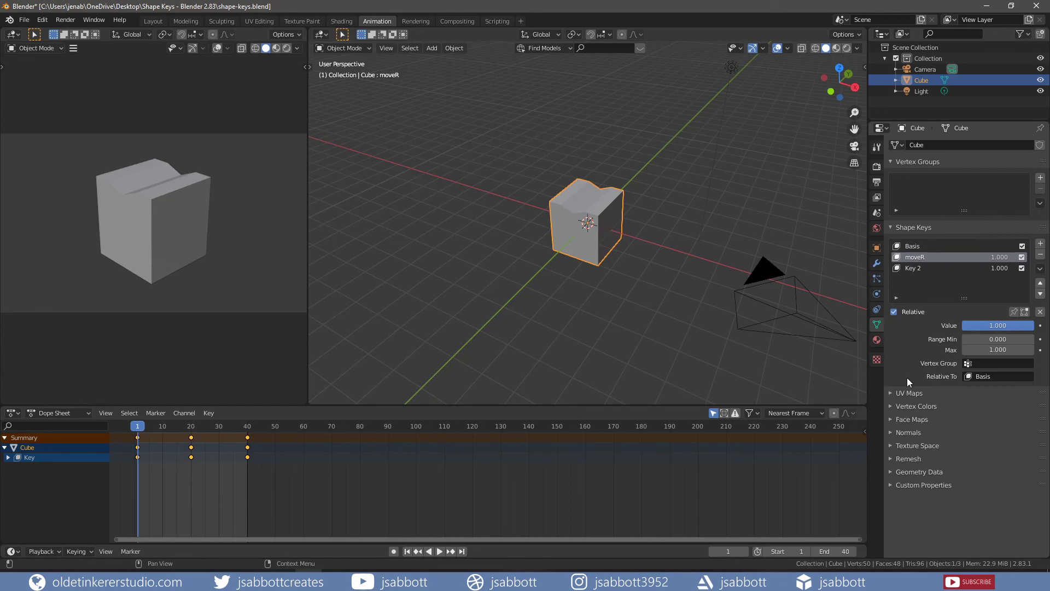
Untick Relative so the keyed Evaluation Time drives the shape keys.
{"action": "left_click", "coordinate": [894, 311]}
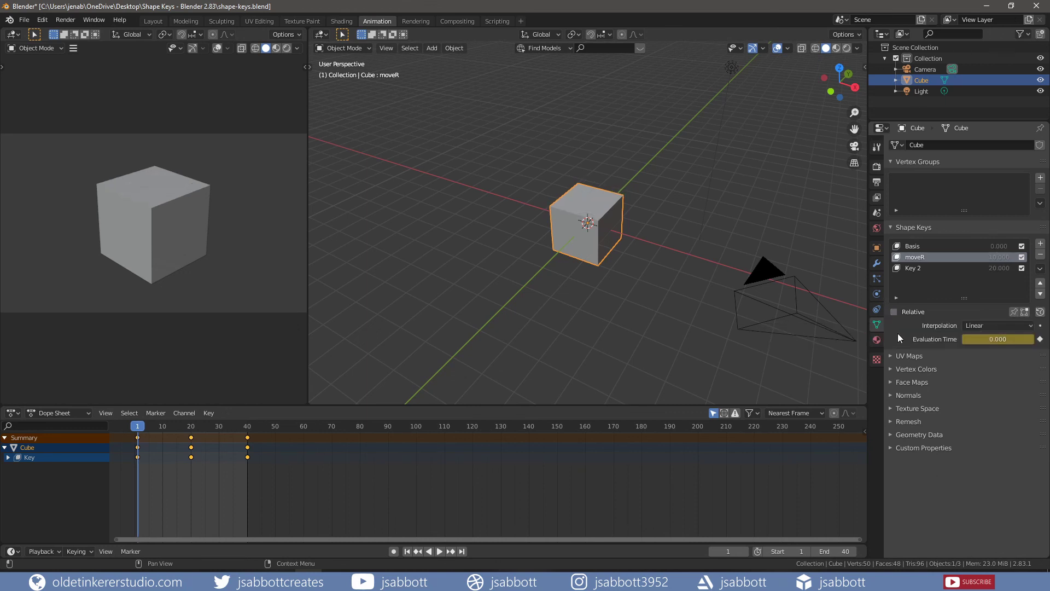